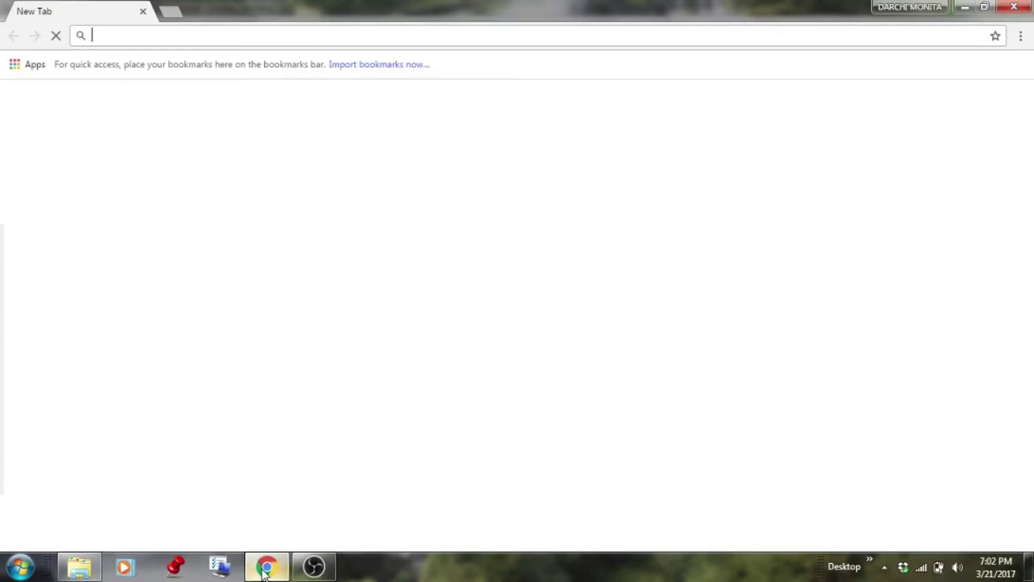
Load snapchat.com from Chrome's address bar
{"action": "type", "text": "s"}
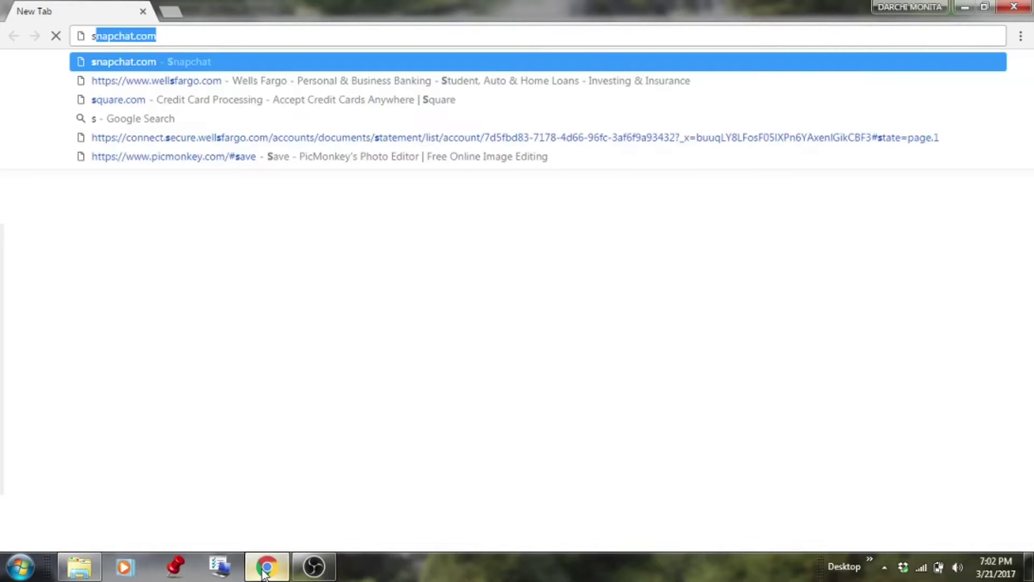
{"action": "type", "text": "n"}
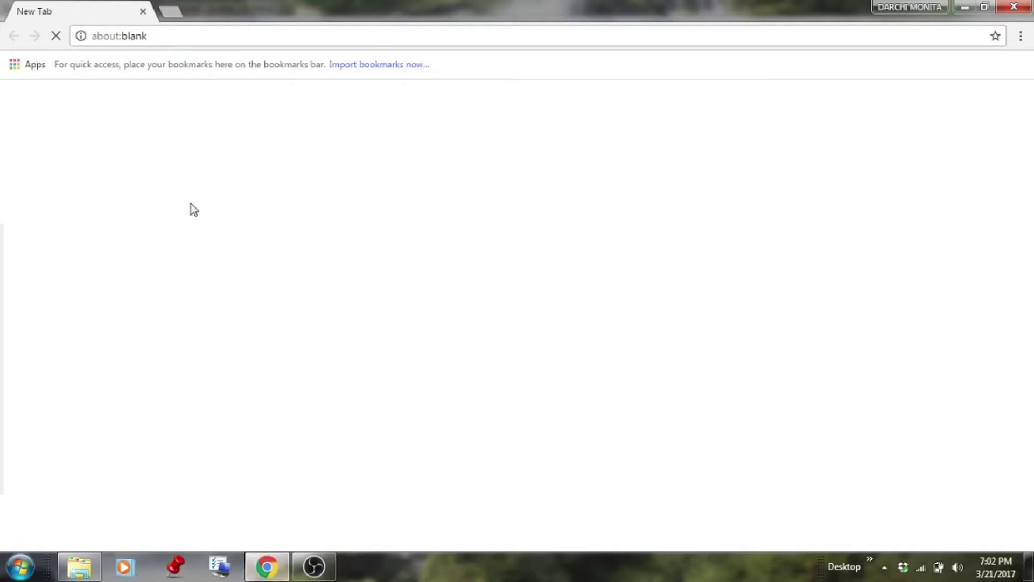
{"action": "left_click", "coordinate": [157, 35]}
{"action": "type", "text": "snapchat.com"}
{"action": "key", "text": "Return"}
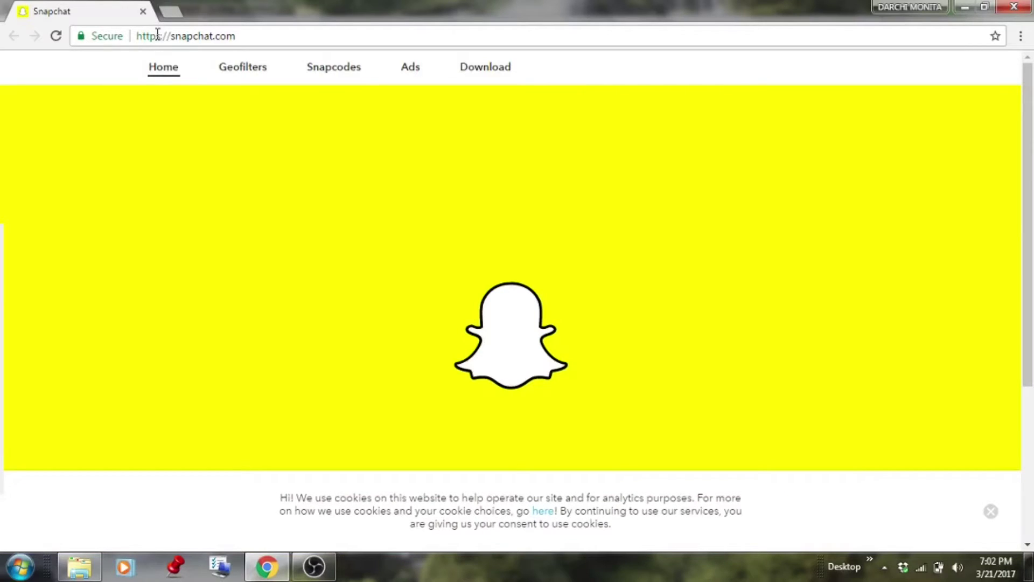
Go to Geofilters, open On-Demand's Learn More, then Create Now to reach the login
{"action": "left_click", "coordinate": [251, 71]}
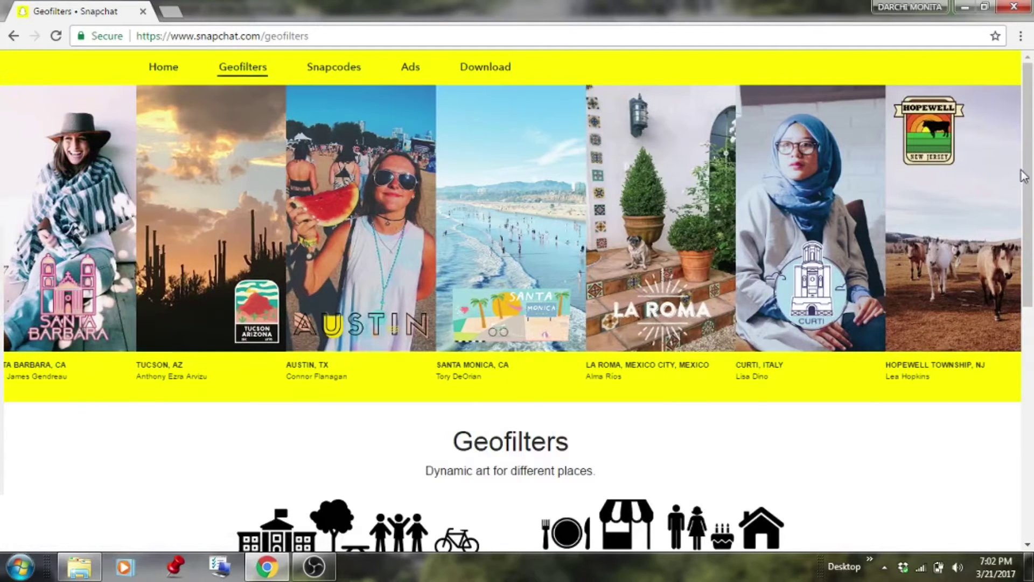
{"action": "scroll", "coordinate": [1031, 183], "scroll_direction": "down", "scroll_amount": 1}
{"action": "left_click_drag", "start_coordinate": [1030, 186], "coordinate": [1030, 306]}
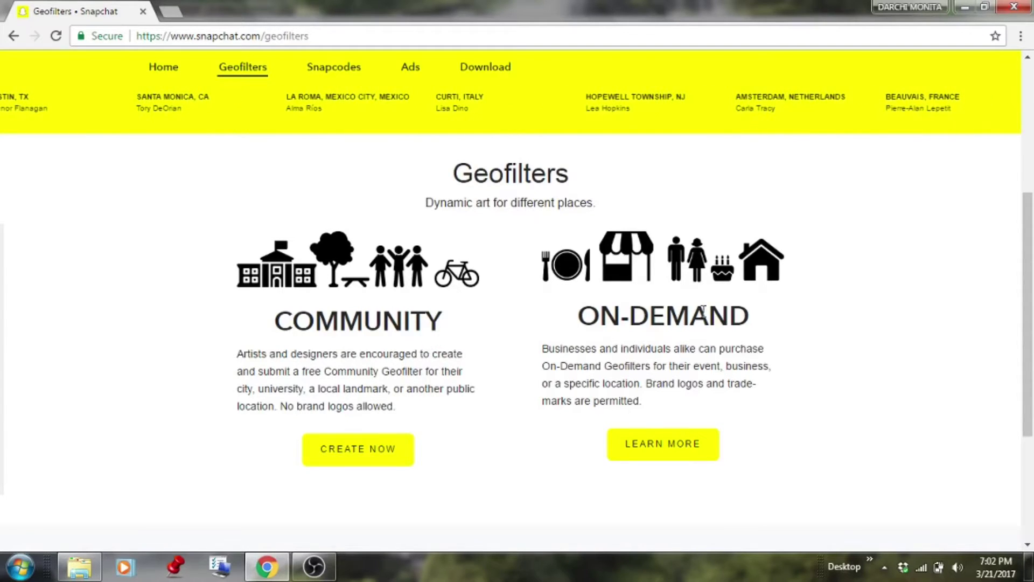
{"action": "left_click", "coordinate": [680, 455]}
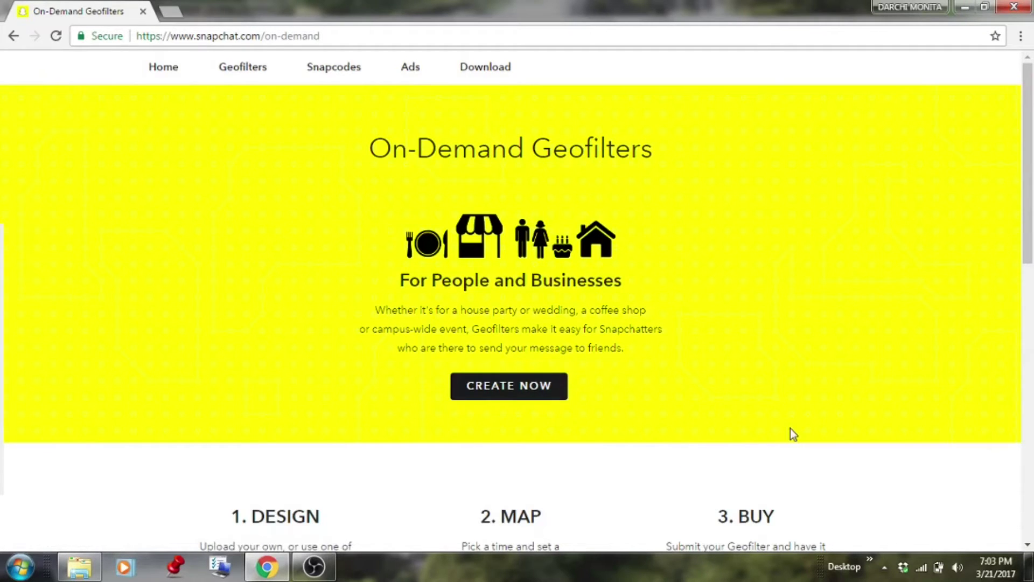
{"action": "left_click", "coordinate": [528, 388]}
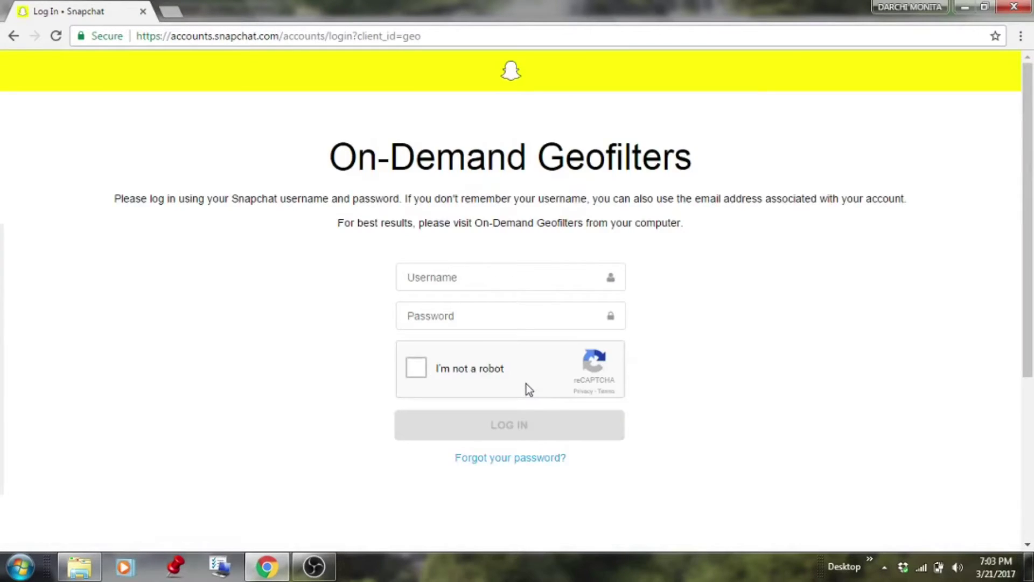
Enter the account username and password and solve the captcha's house-image round
{"action": "type", "text": "bets"}
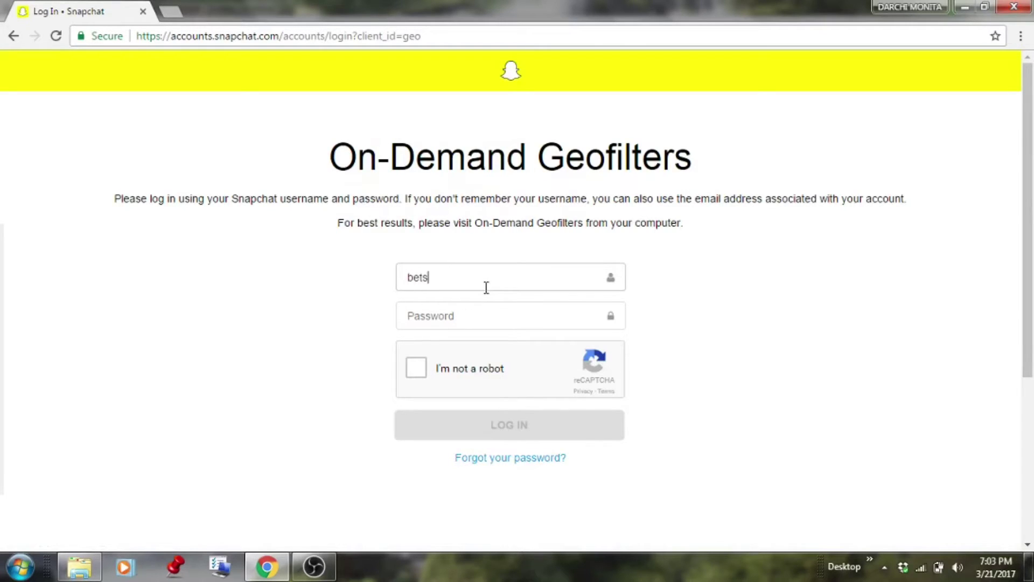
{"action": "type", "text": "y_rc***"}
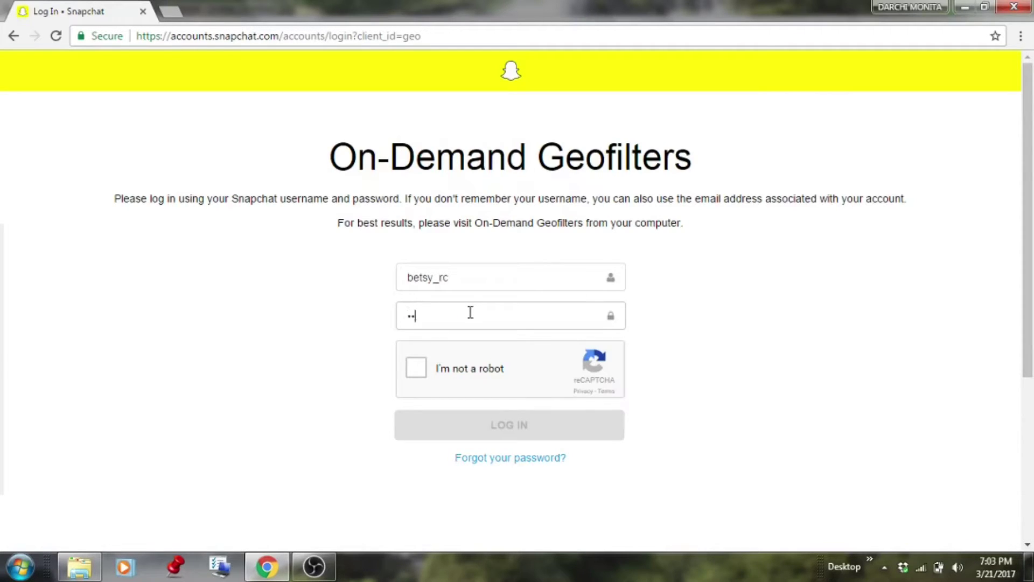
{"action": "type", "text": "*****"}
{"action": "left_click", "coordinate": [417, 367]}
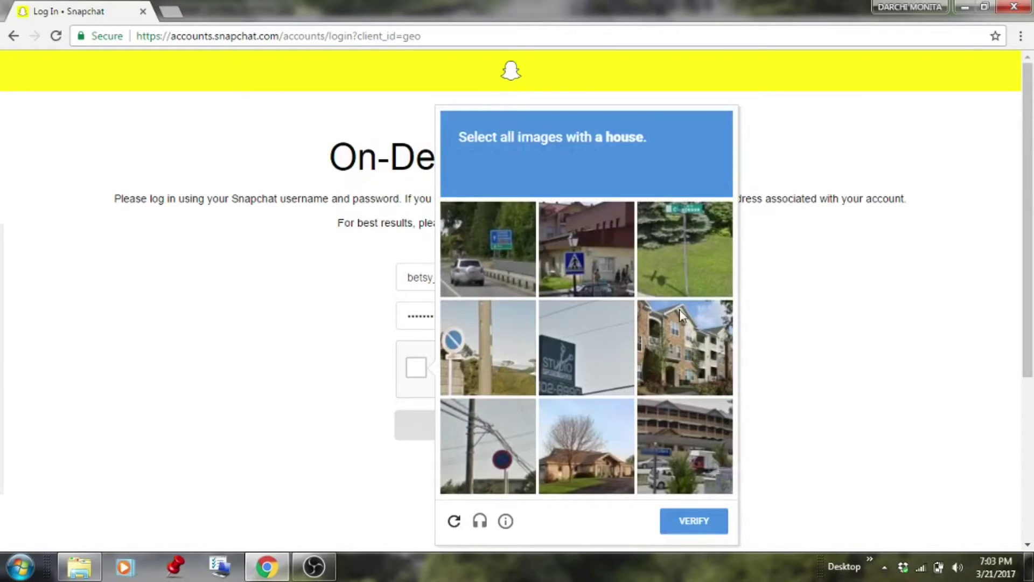
{"action": "left_click", "coordinate": [604, 457]}
{"action": "left_click", "coordinate": [687, 448]}
{"action": "left_click", "coordinate": [696, 306]}
{"action": "left_click", "coordinate": [622, 221]}
{"action": "left_click", "coordinate": [700, 528]}
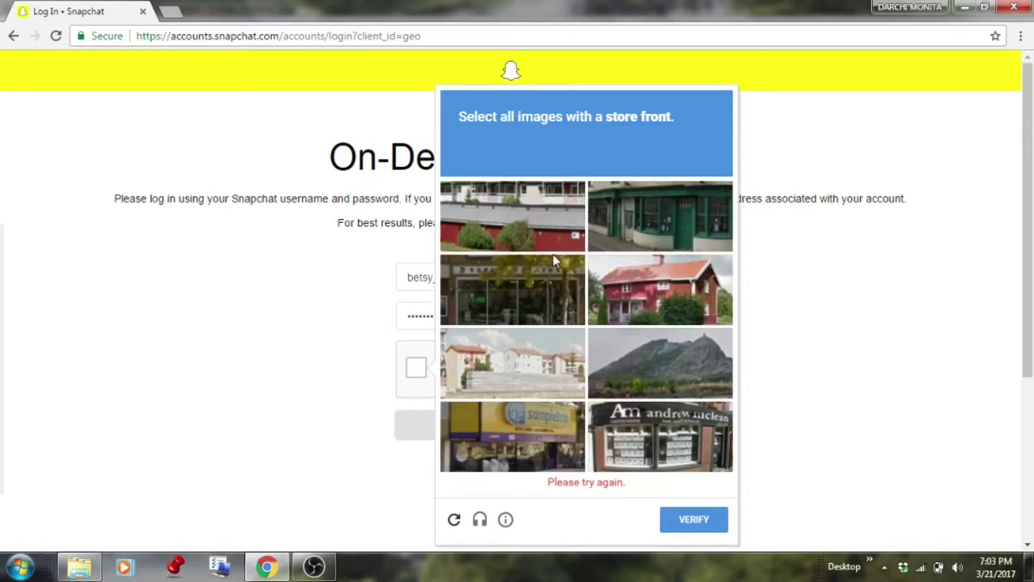
Solve the store-front captcha round and log in to On-Demand Geofilters
{"action": "left_click", "coordinate": [495, 313]}
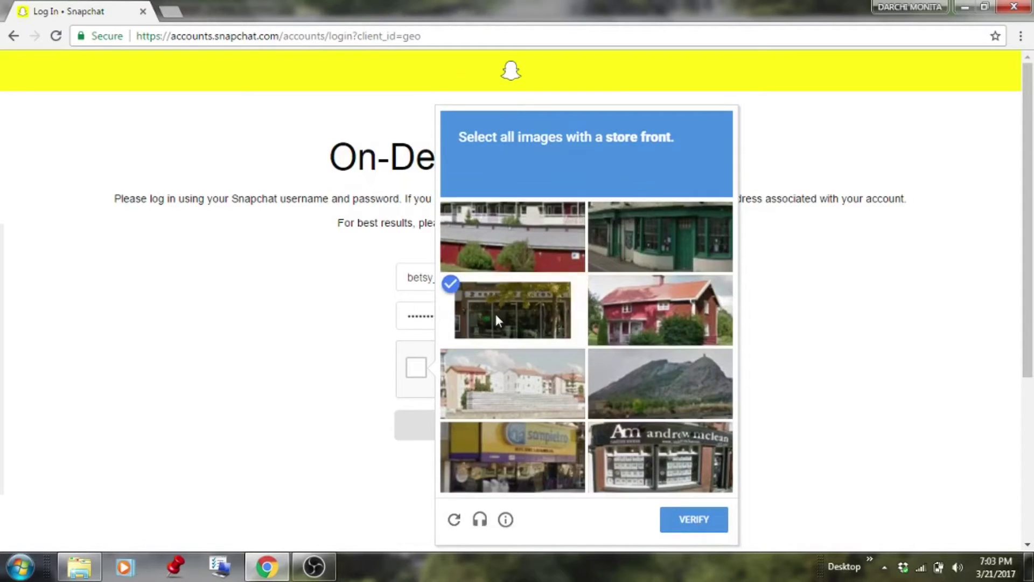
{"action": "left_click", "coordinate": [547, 458]}
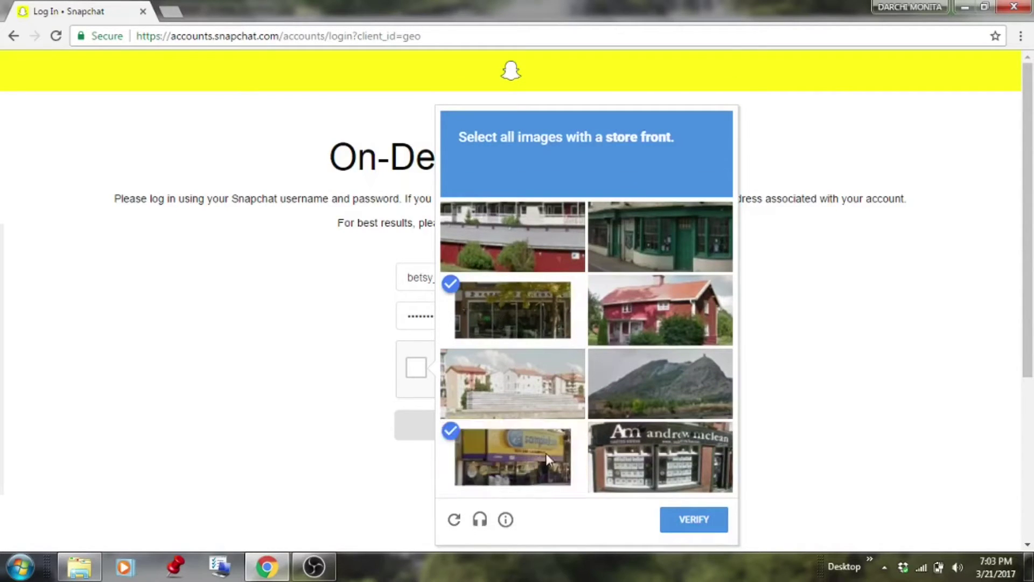
{"action": "left_click", "coordinate": [630, 450]}
{"action": "left_click", "coordinate": [656, 254]}
{"action": "left_click", "coordinate": [686, 521]}
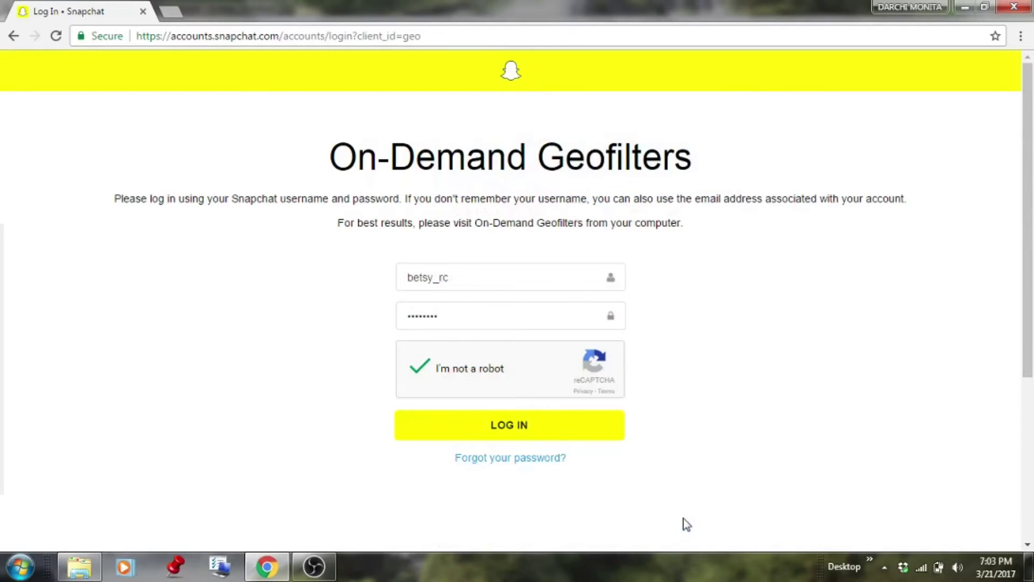
{"action": "left_click", "coordinate": [567, 429]}
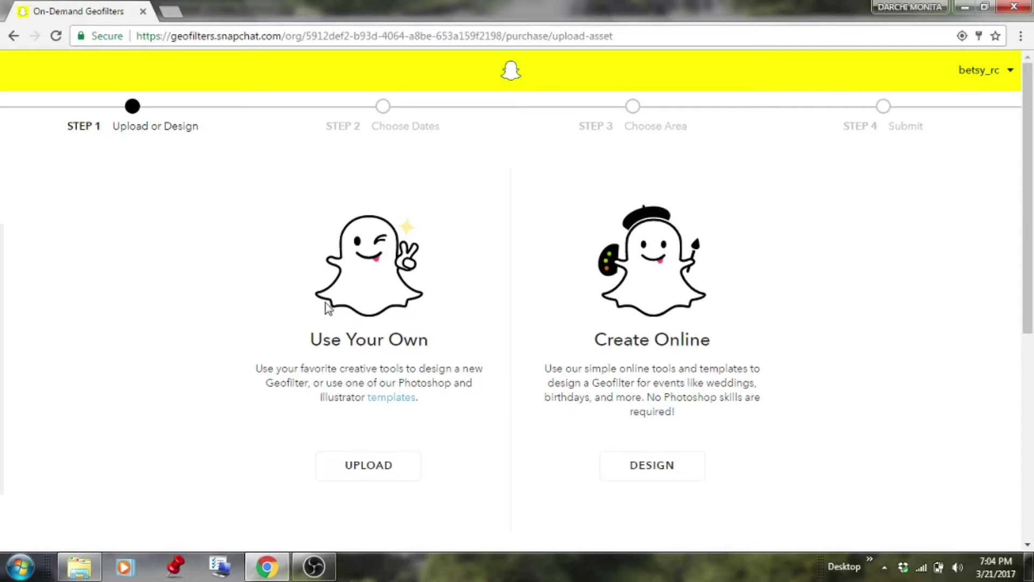
Choose to upload your own geofilter design on the Step 1 page
{"action": "left_click", "coordinate": [386, 469]}
{"action": "left_click", "coordinate": [386, 468]}
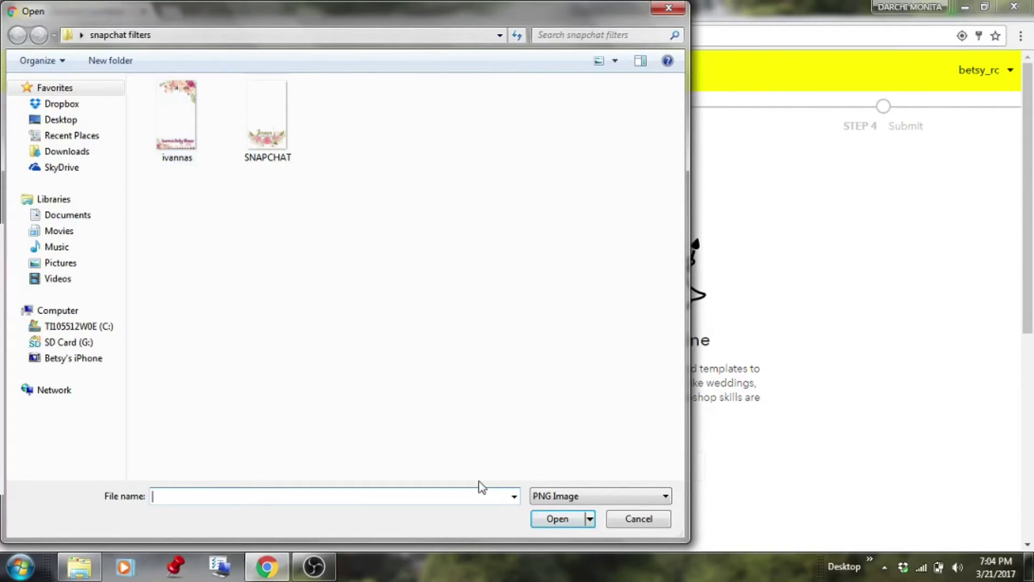
{"action": "left_click", "coordinate": [623, 522]}
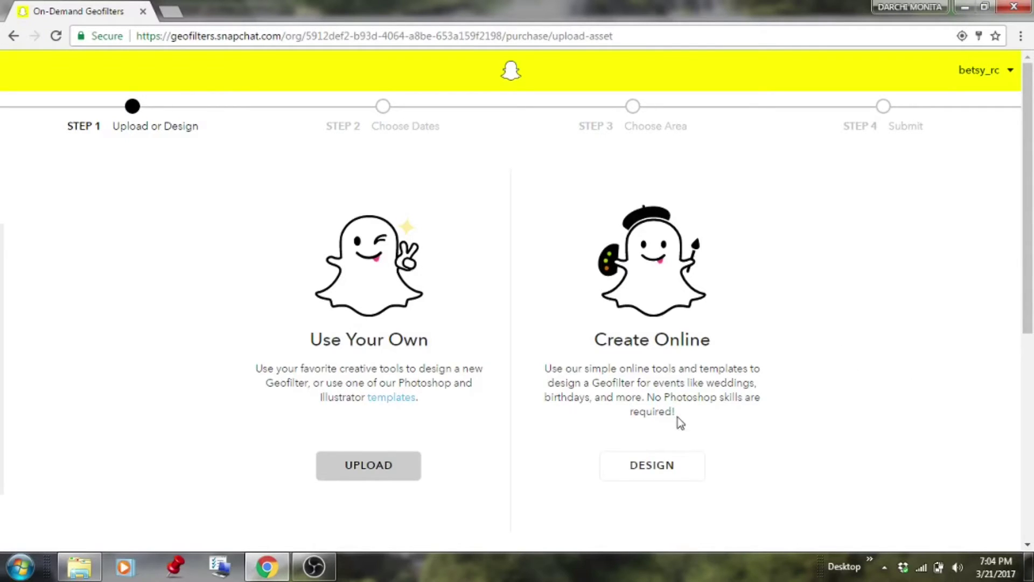
Switch to designing online, pick Birthdays, and apply the balloon 'Happy Birthday Name' template
{"action": "left_click", "coordinate": [647, 475]}
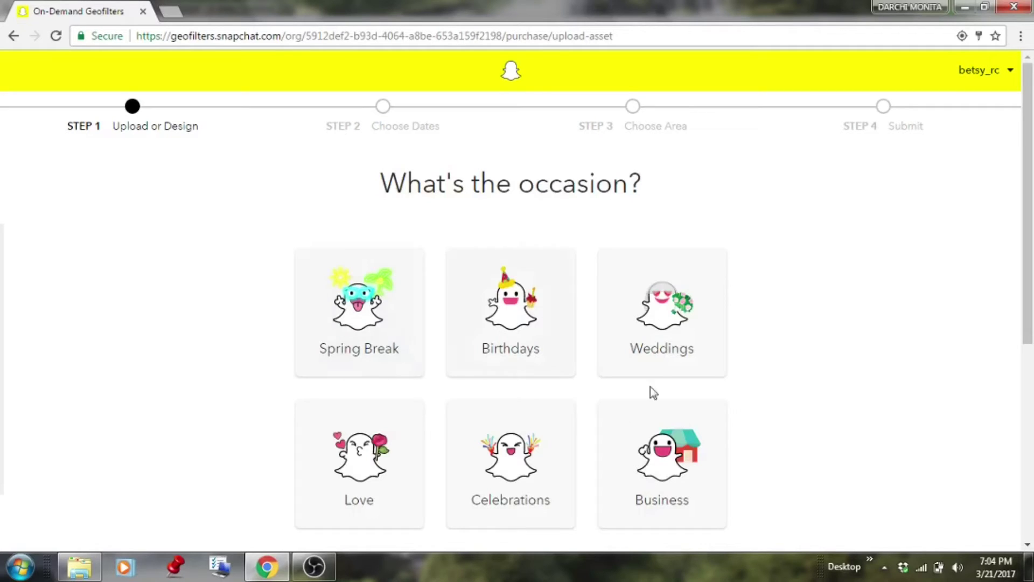
{"action": "left_click", "coordinate": [535, 316]}
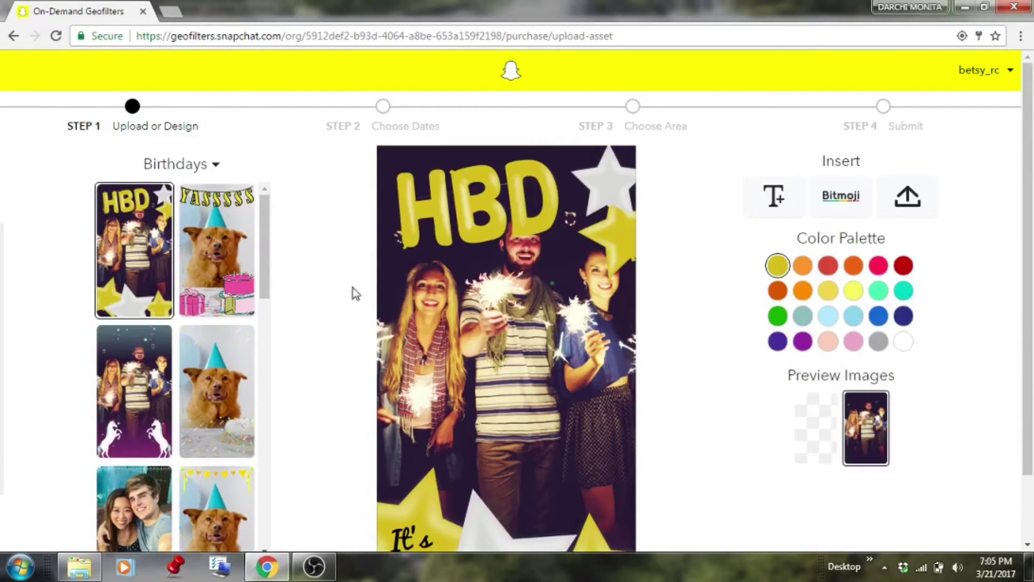
{"action": "left_click_drag", "start_coordinate": [265, 292], "coordinate": [266, 544]}
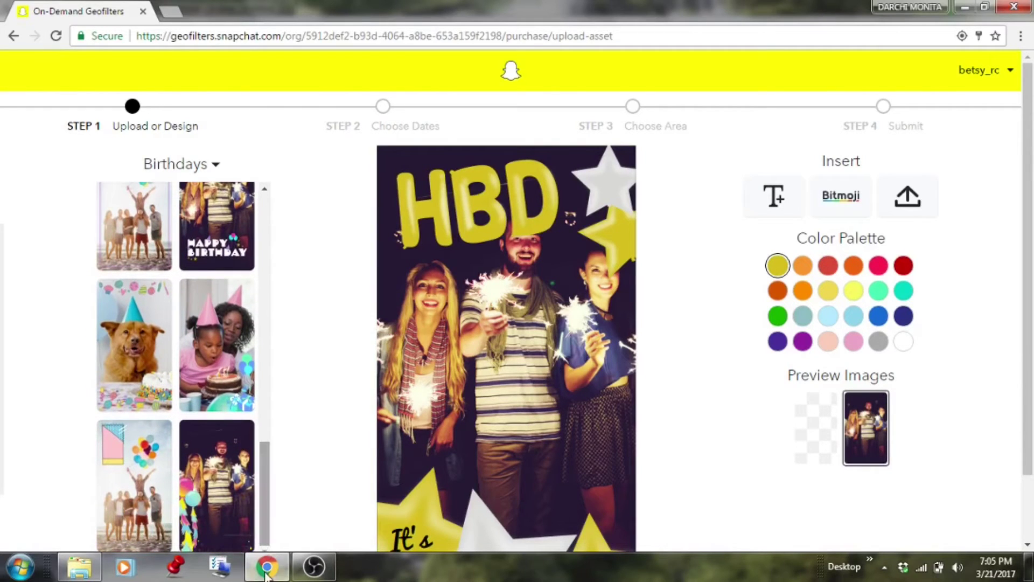
{"action": "left_click", "coordinate": [222, 479]}
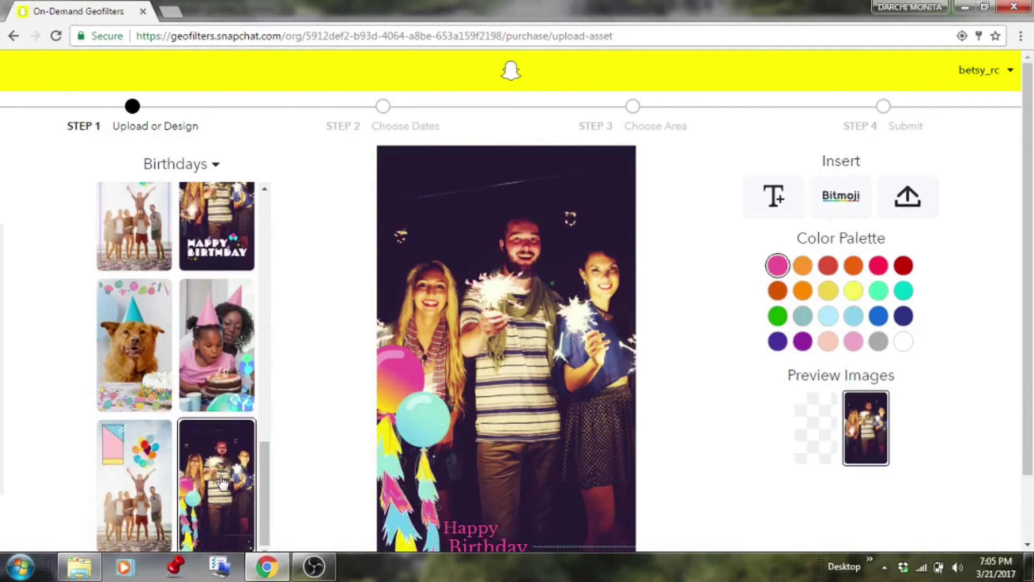
{"action": "left_click_drag", "start_coordinate": [1028, 184], "coordinate": [1029, 247]}
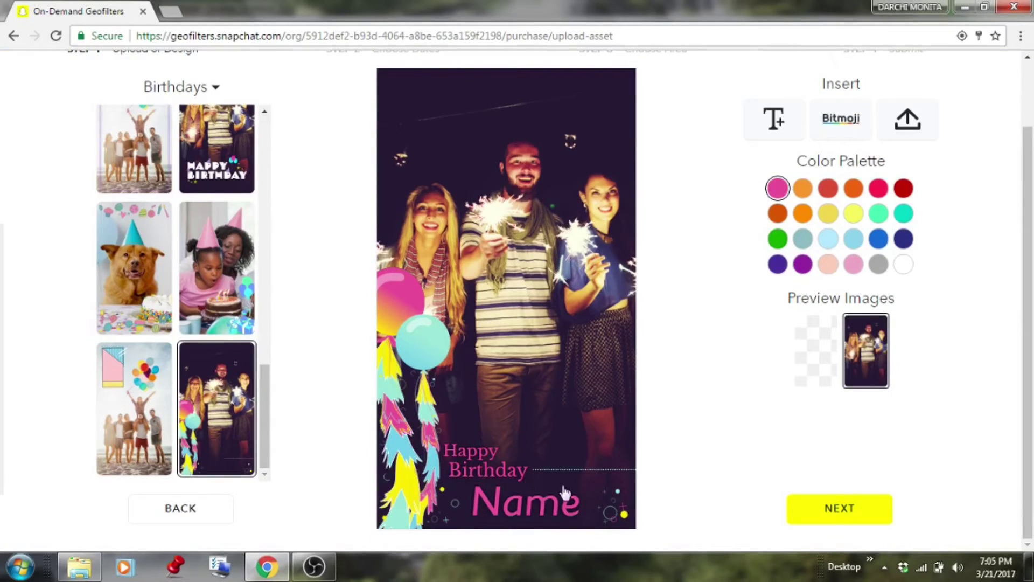
Replace 'Name' with the birthday person's name, apply the peach palette, and preview over transparency
{"action": "left_click", "coordinate": [531, 509]}
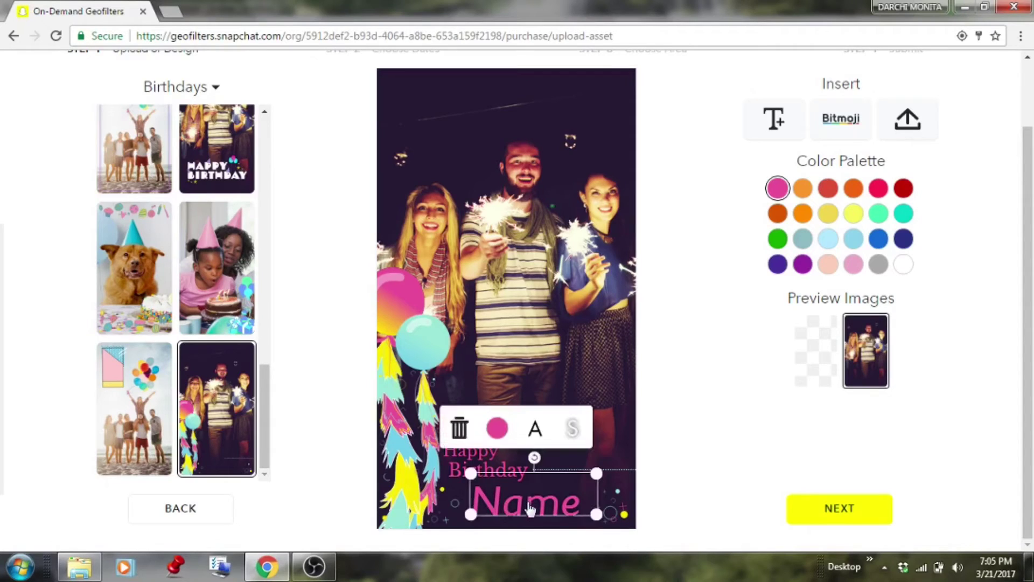
{"action": "double_click", "coordinate": [569, 512]}
{"action": "type", "text": "be"}
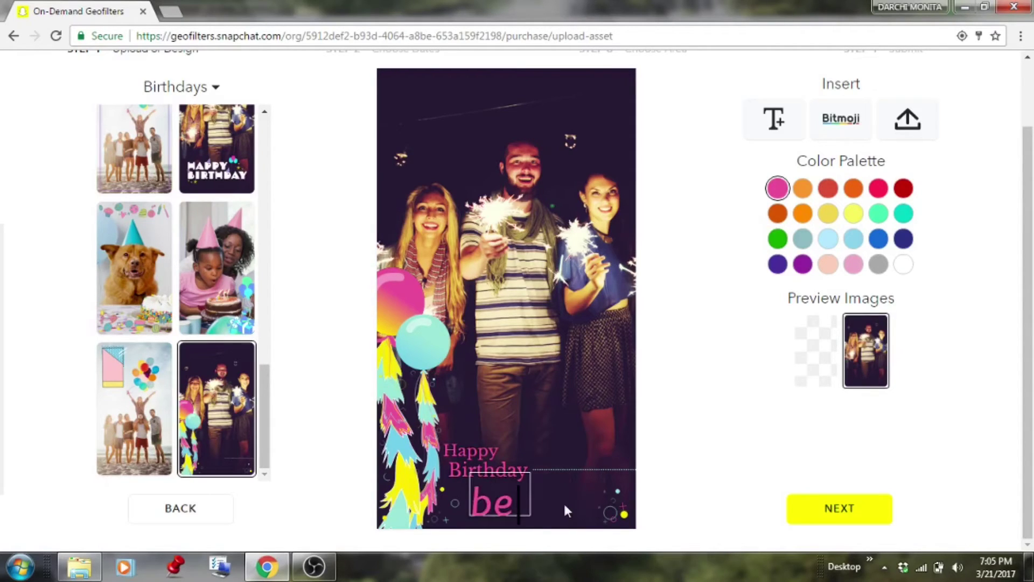
{"action": "type", "text": "tsy"}
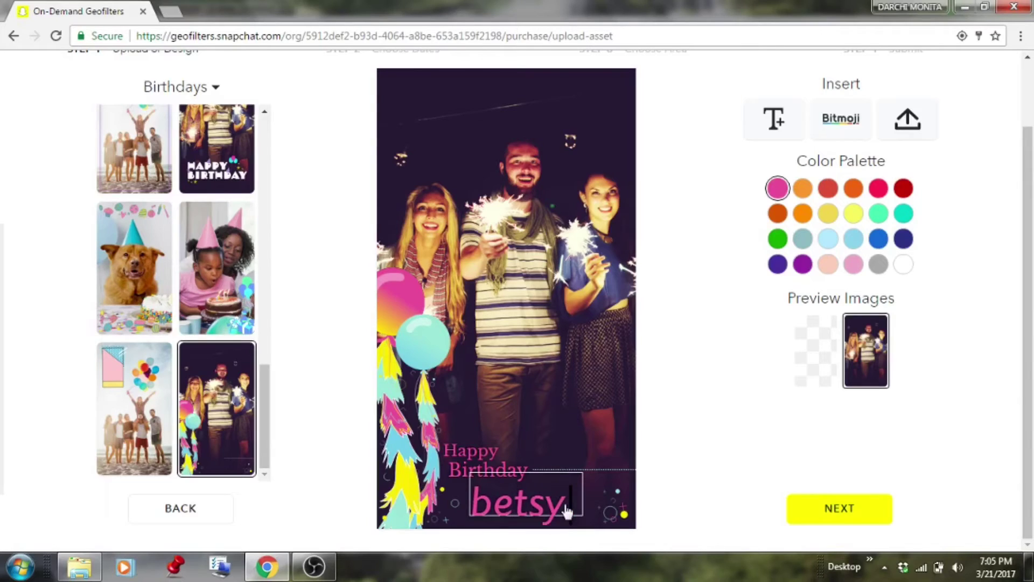
{"action": "left_click", "coordinate": [833, 268]}
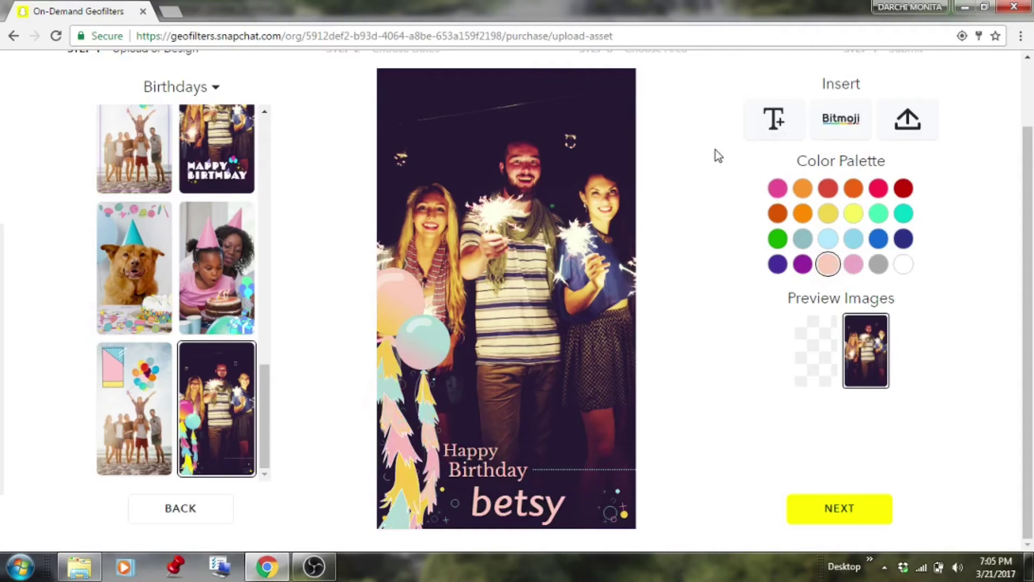
{"action": "left_click", "coordinate": [806, 338]}
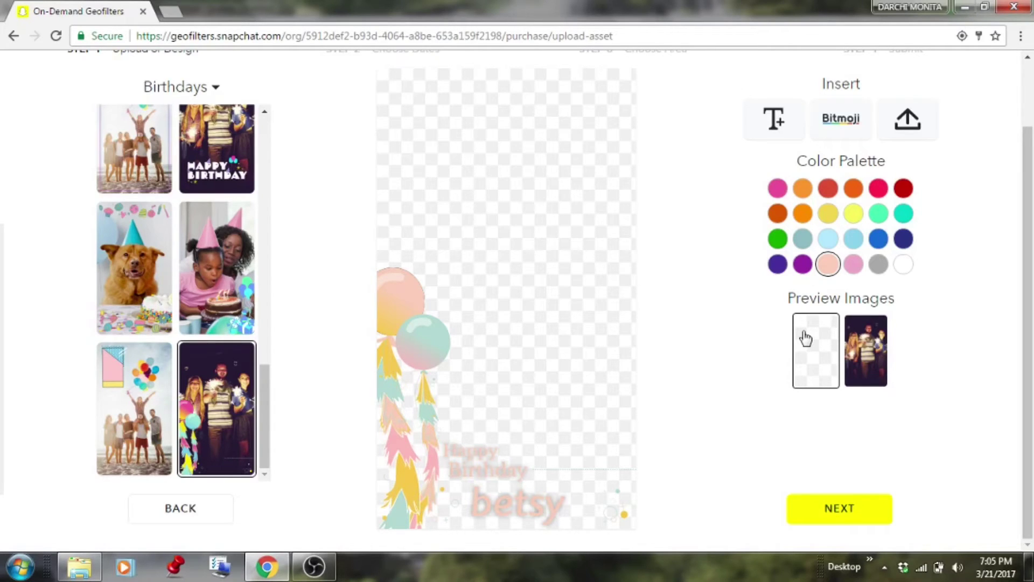
Schedule the geofilter for 03/25/2017, 10:00 AM to 11:00 PM, and proceed to Choose Area
{"action": "left_click", "coordinate": [836, 514]}
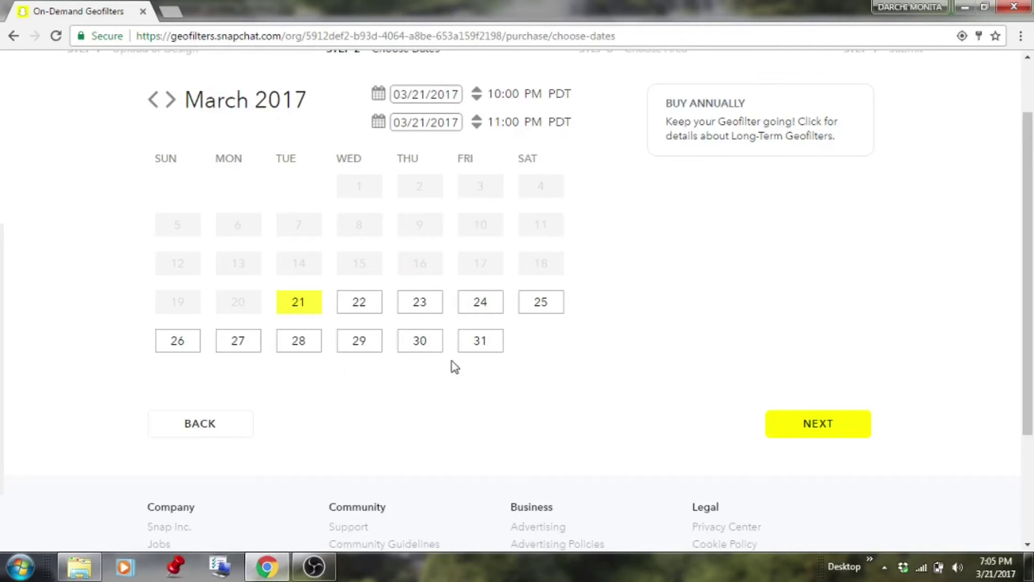
{"action": "left_click", "coordinate": [545, 311]}
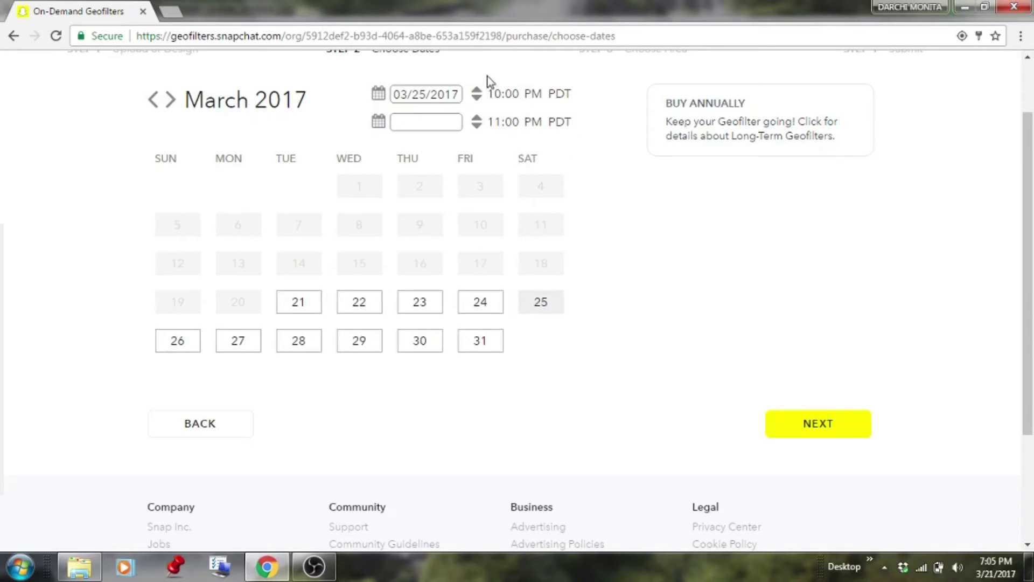
{"action": "left_click", "coordinate": [532, 93]}
{"action": "left_click", "coordinate": [543, 311]}
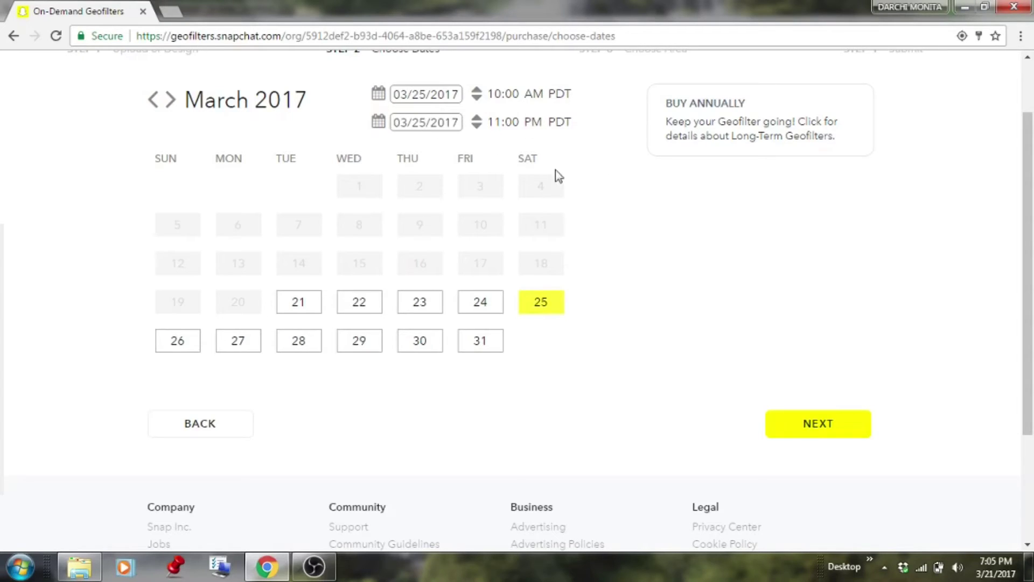
{"action": "left_click", "coordinate": [812, 424]}
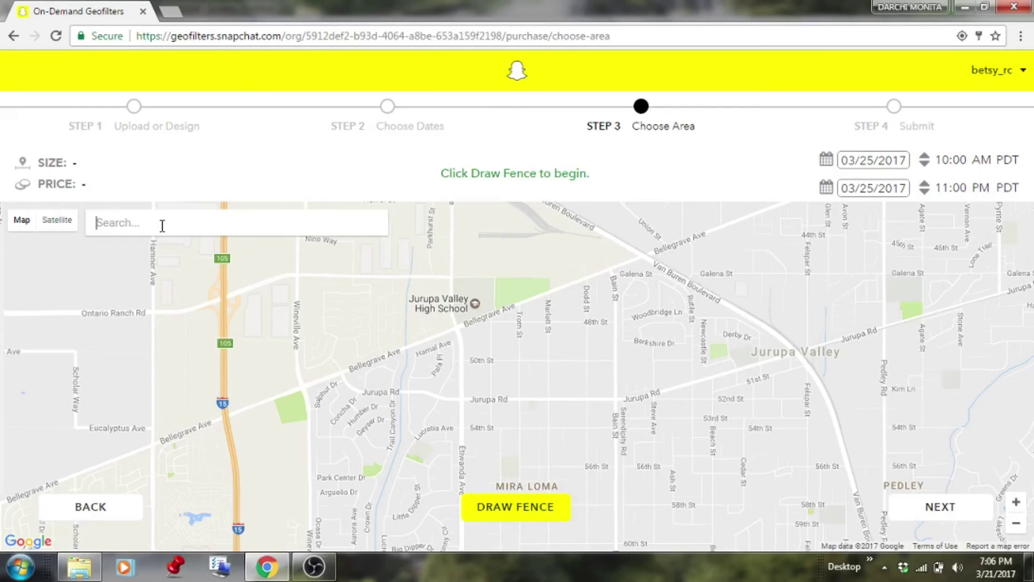
Search for 7850 Melrose Avenue, Los Angeles, and zoom in on that address
{"action": "type", "text": "785"}
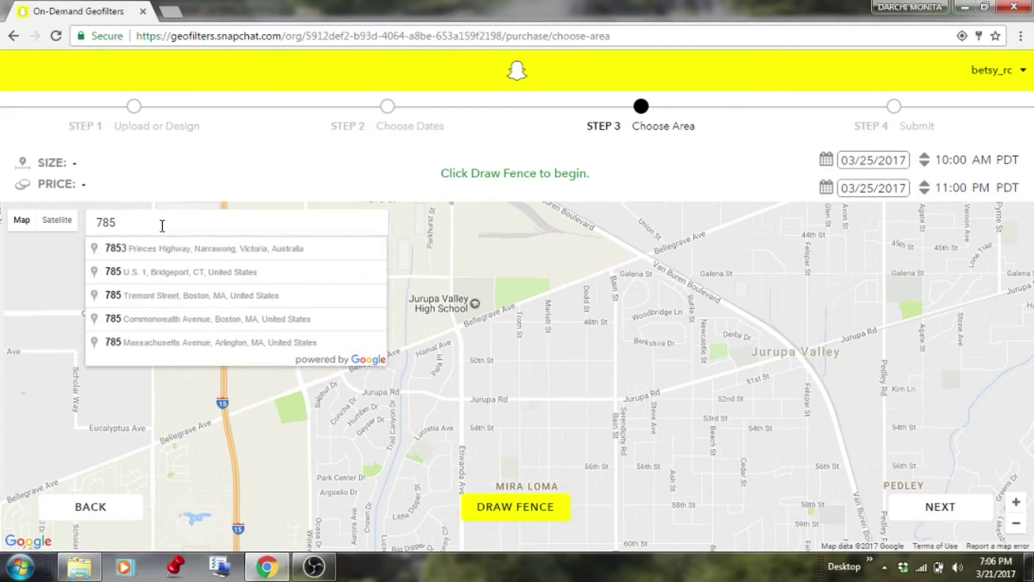
{"action": "type", "text": "0"}
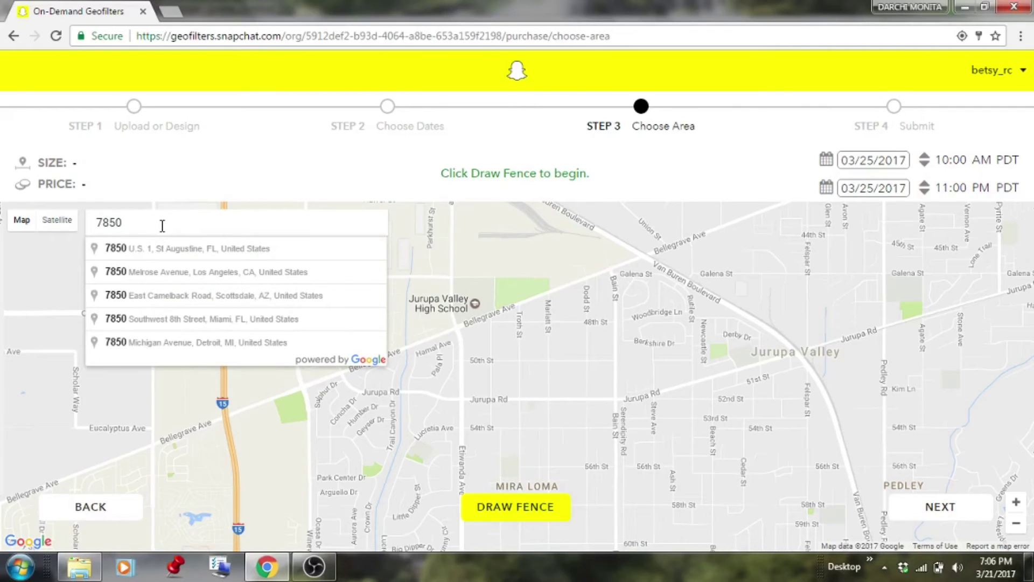
{"action": "left_click", "coordinate": [188, 270]}
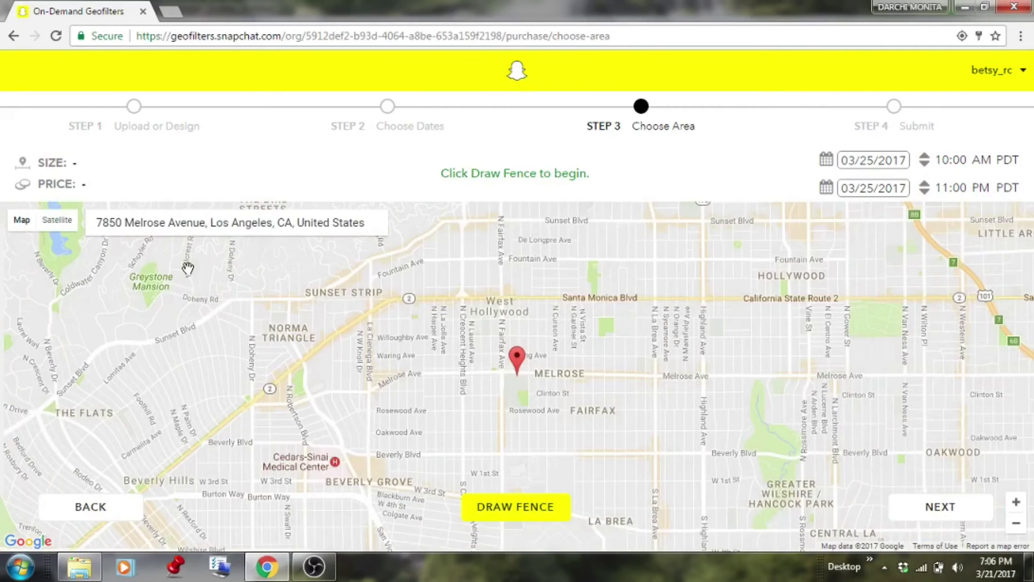
{"action": "scroll", "coordinate": [553, 382], "scroll_direction": "up", "scroll_amount": 1}
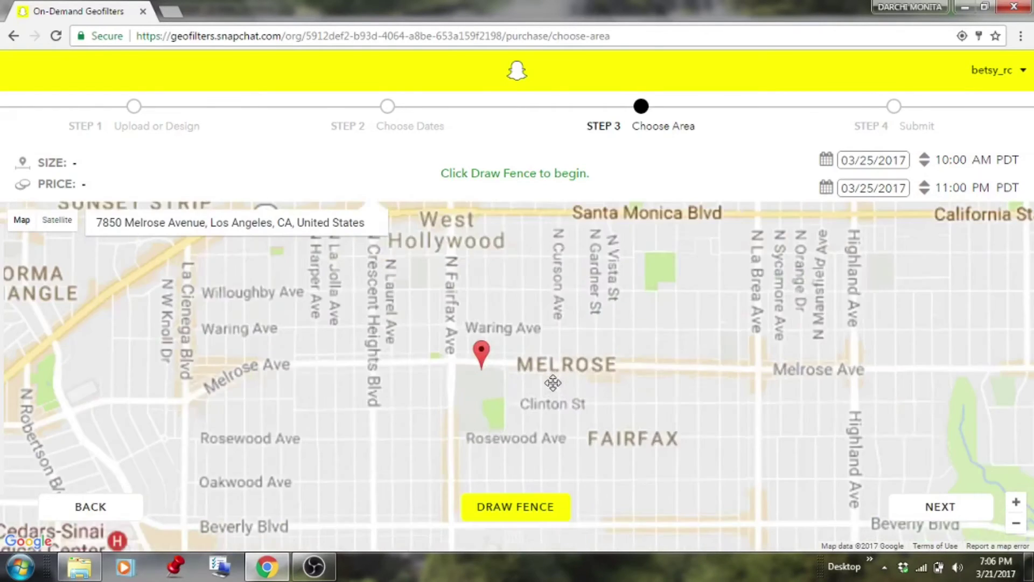
{"action": "scroll", "coordinate": [553, 382], "scroll_direction": "up", "scroll_amount": 2}
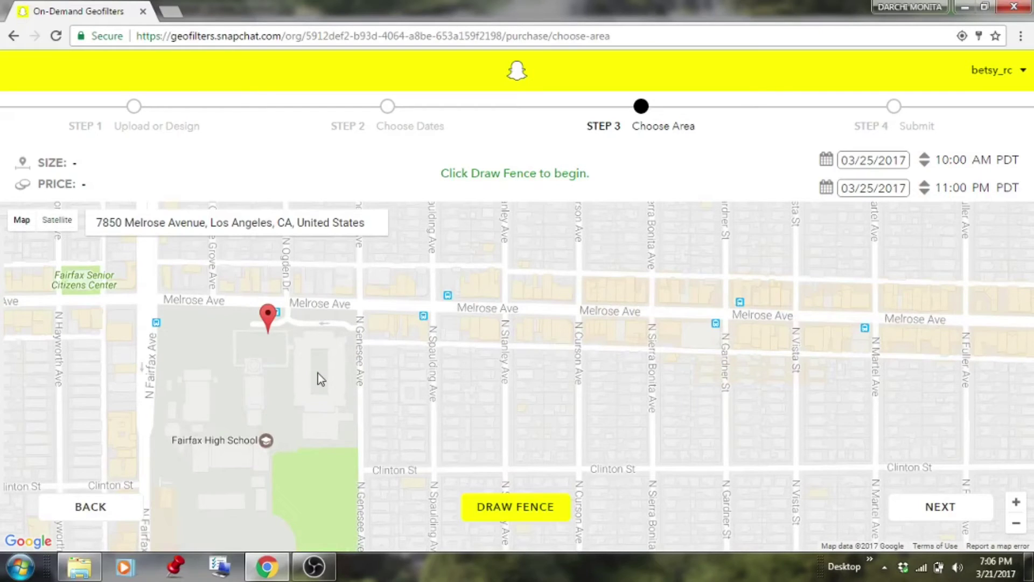
{"action": "scroll", "coordinate": [431, 386], "scroll_direction": "up", "scroll_amount": 2}
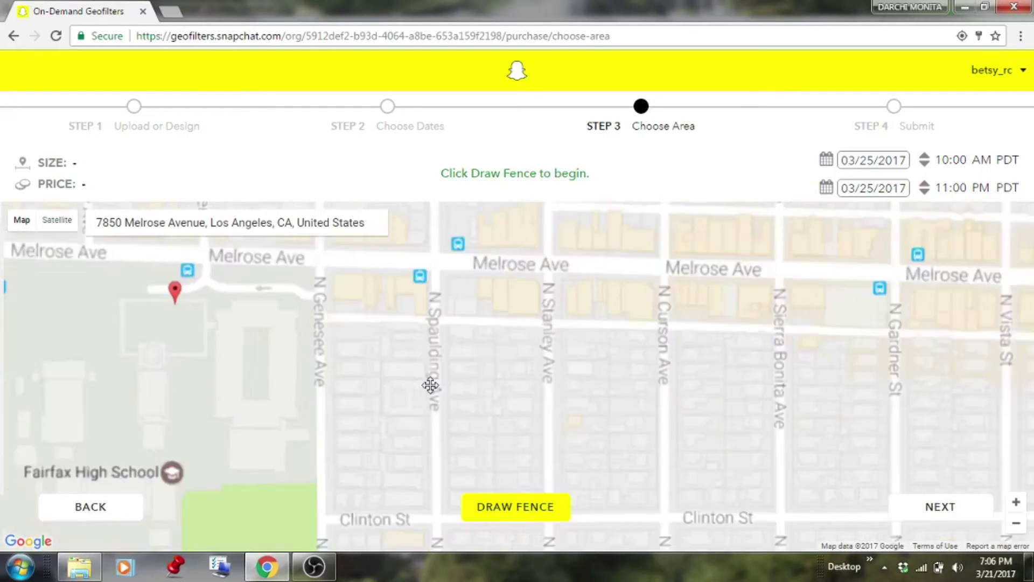
{"action": "scroll", "coordinate": [431, 386], "scroll_direction": "down", "scroll_amount": 2}
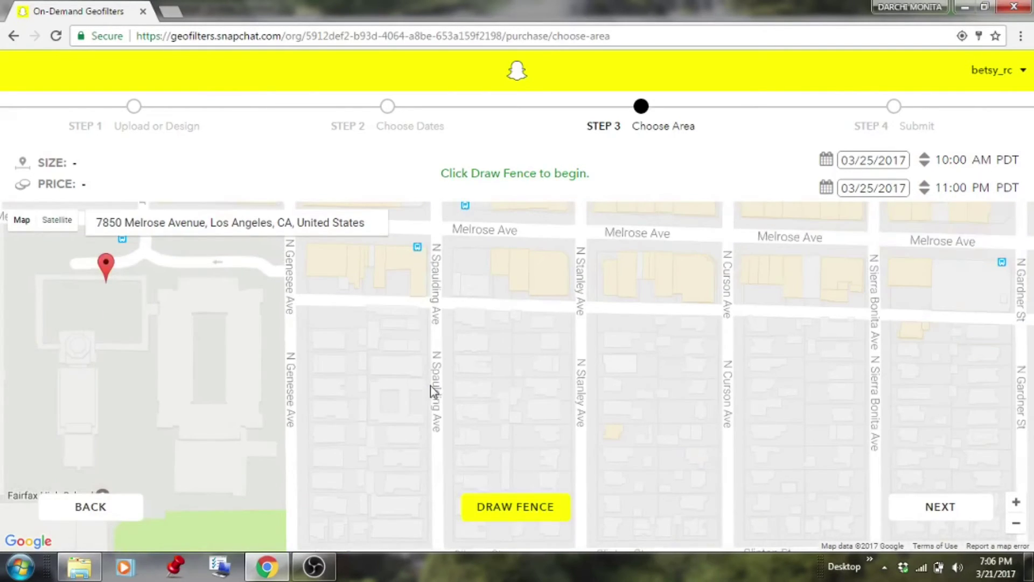
Bring Fairfax High School into view as close-up satellite imagery
{"action": "left_click_drag", "start_coordinate": [162, 363], "coordinate": [443, 460]}
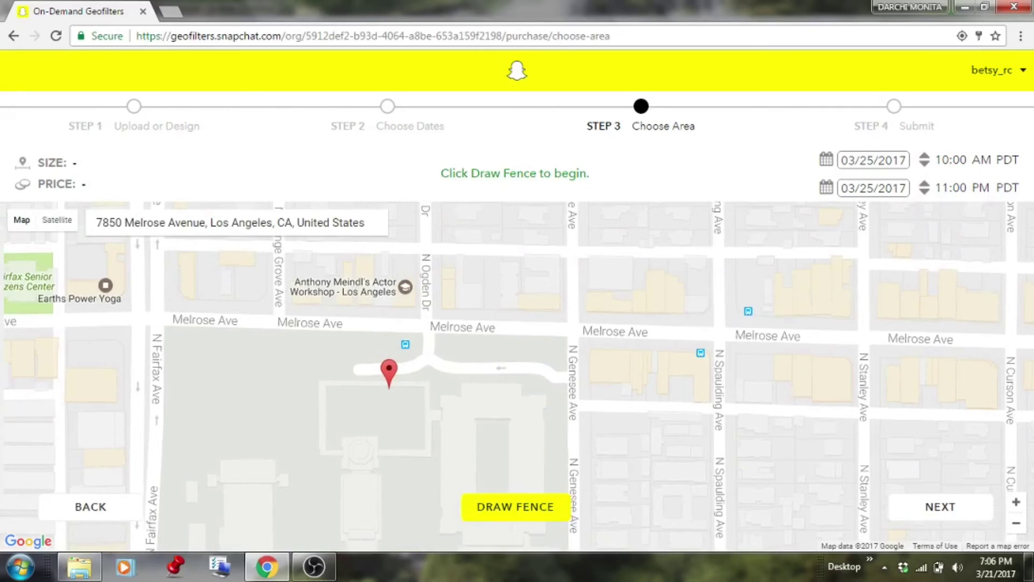
{"action": "left_click", "coordinate": [68, 221]}
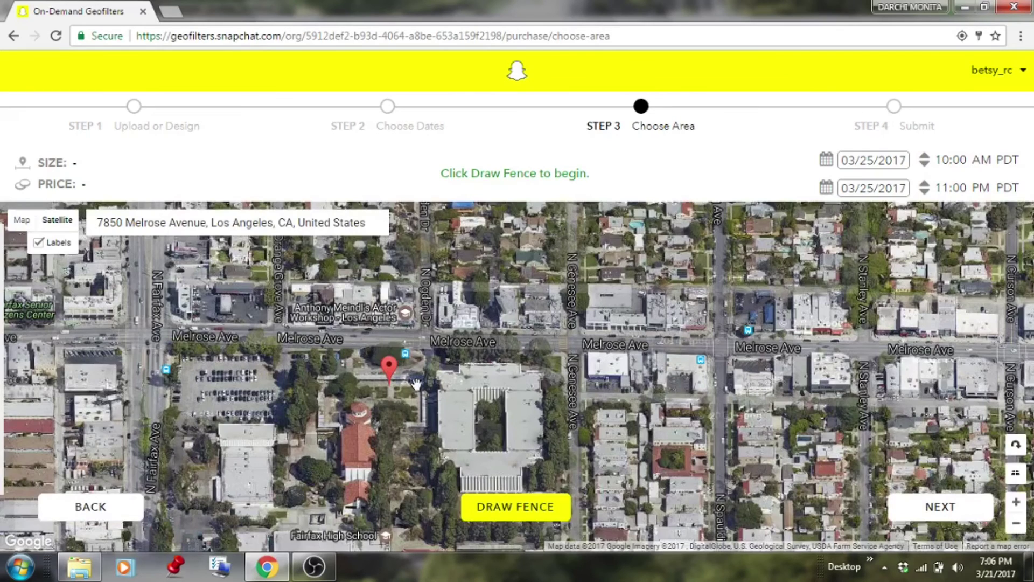
{"action": "scroll", "coordinate": [416, 384], "scroll_direction": "up", "scroll_amount": 1}
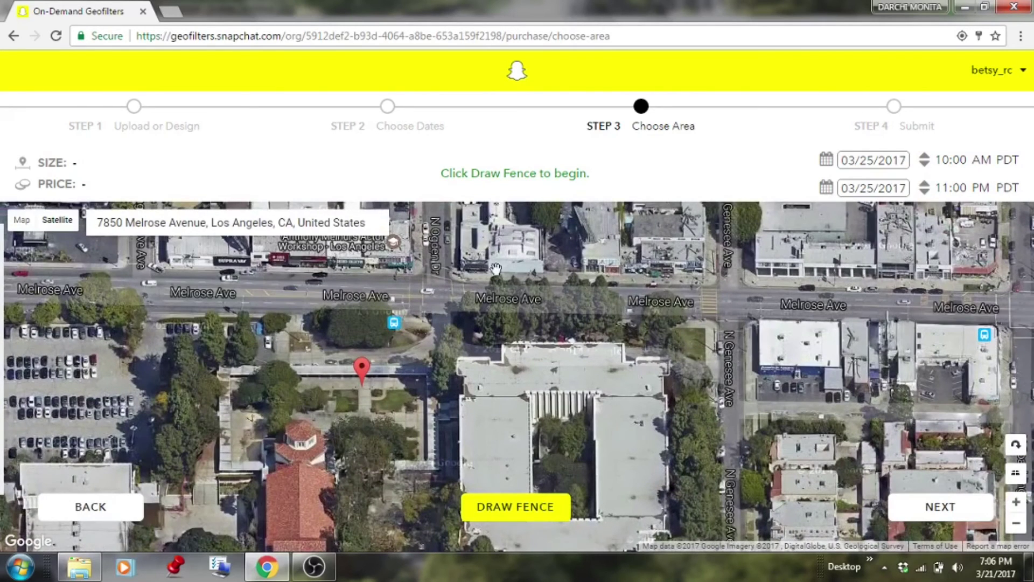
Draw a four-corner fence around the school grounds, giving 64,860 Sq Ft at $9.94 USD
{"action": "left_click", "coordinate": [499, 512]}
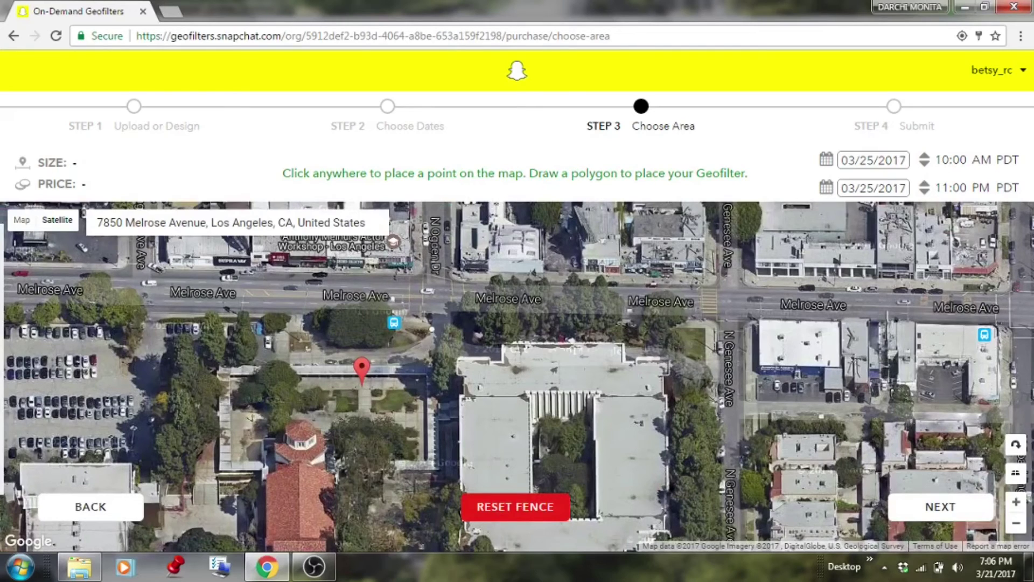
{"action": "left_click", "coordinate": [326, 323]}
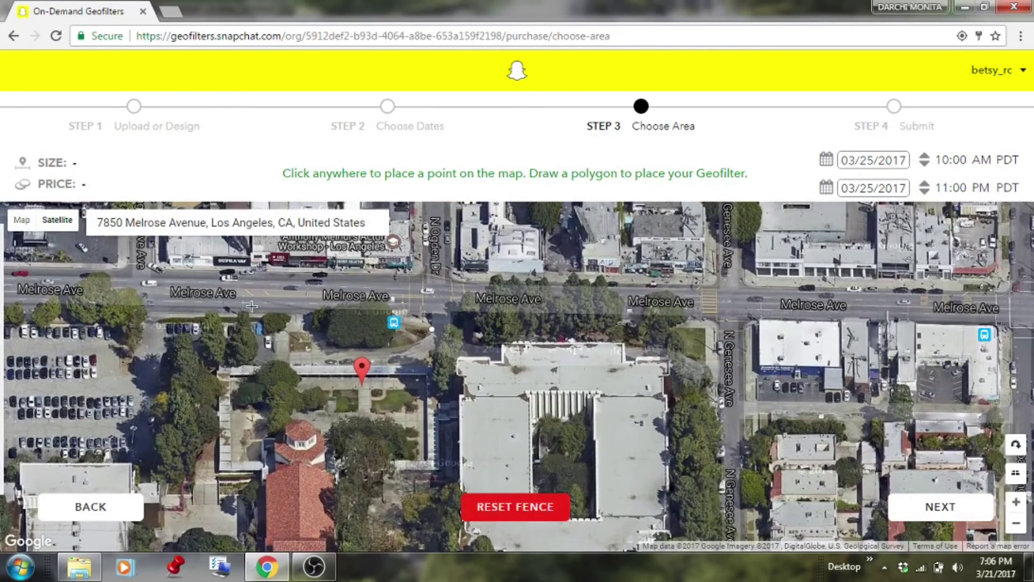
{"action": "left_click", "coordinate": [221, 318]}
{"action": "left_click", "coordinate": [230, 507]}
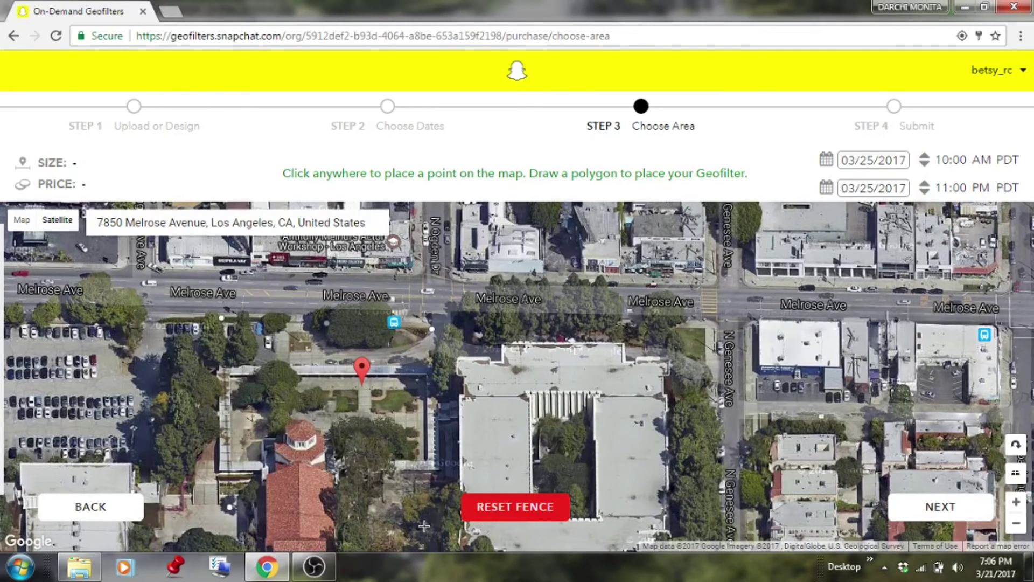
{"action": "left_click", "coordinate": [457, 507]}
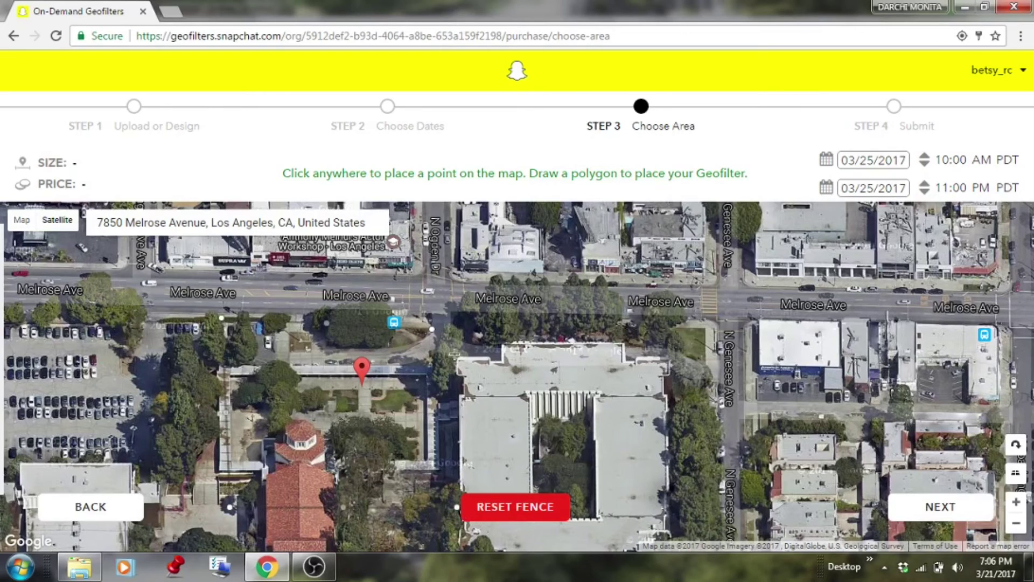
{"action": "left_click", "coordinate": [433, 329]}
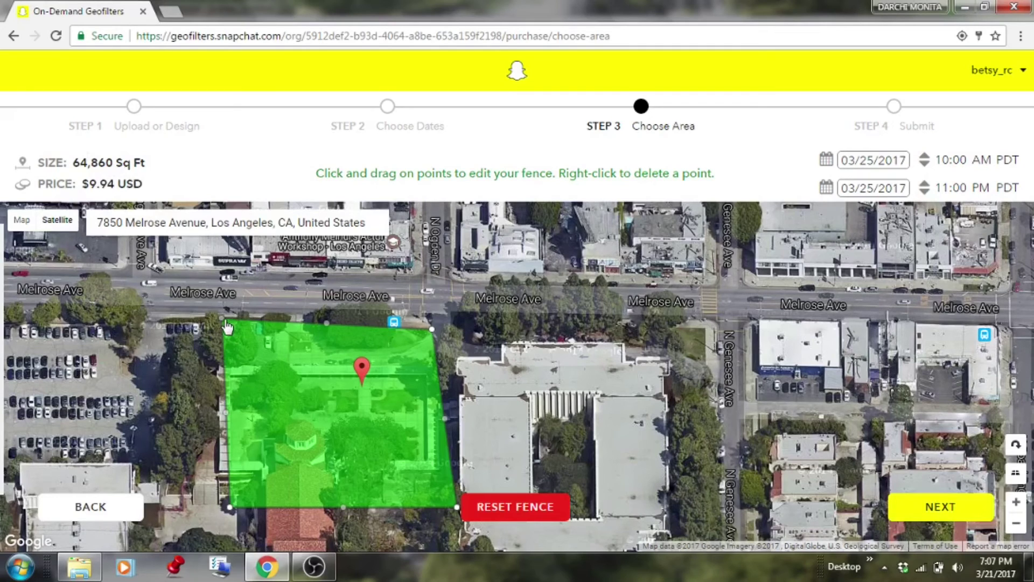
Pull the fence corners inward, replacing the top-left point, until it covers 27,890 Sq Ft
{"action": "left_click_drag", "start_coordinate": [226, 323], "coordinate": [282, 348]}
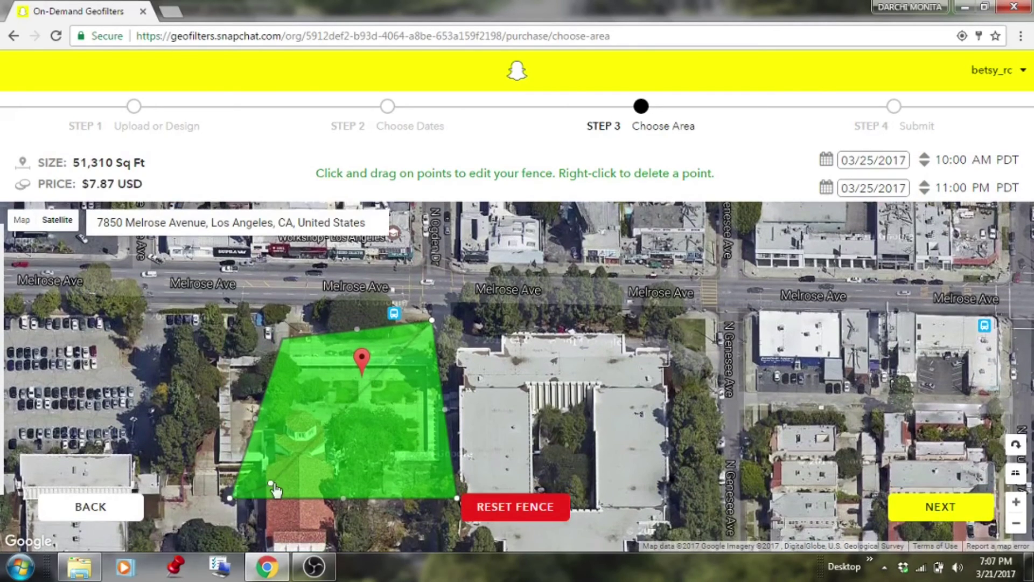
{"action": "right_click", "coordinate": [274, 487]}
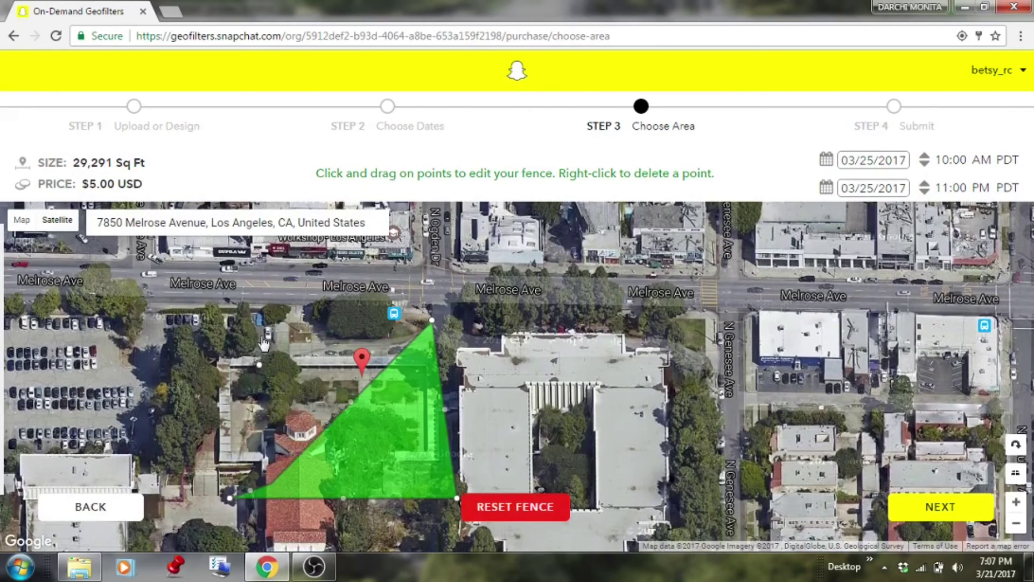
{"action": "left_click_drag", "start_coordinate": [263, 342], "coordinate": [251, 309]}
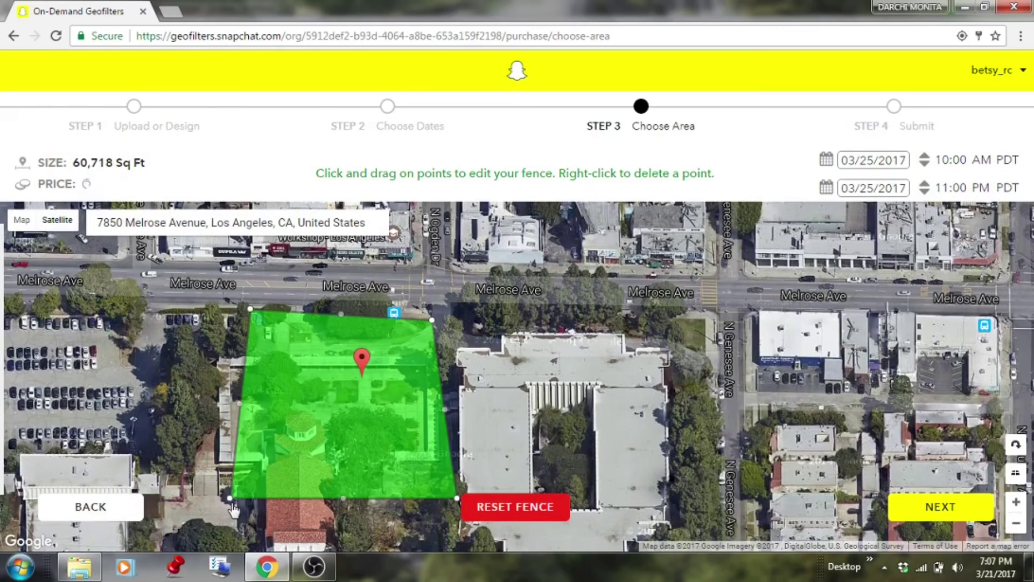
{"action": "left_click_drag", "start_coordinate": [232, 498], "coordinate": [294, 489]}
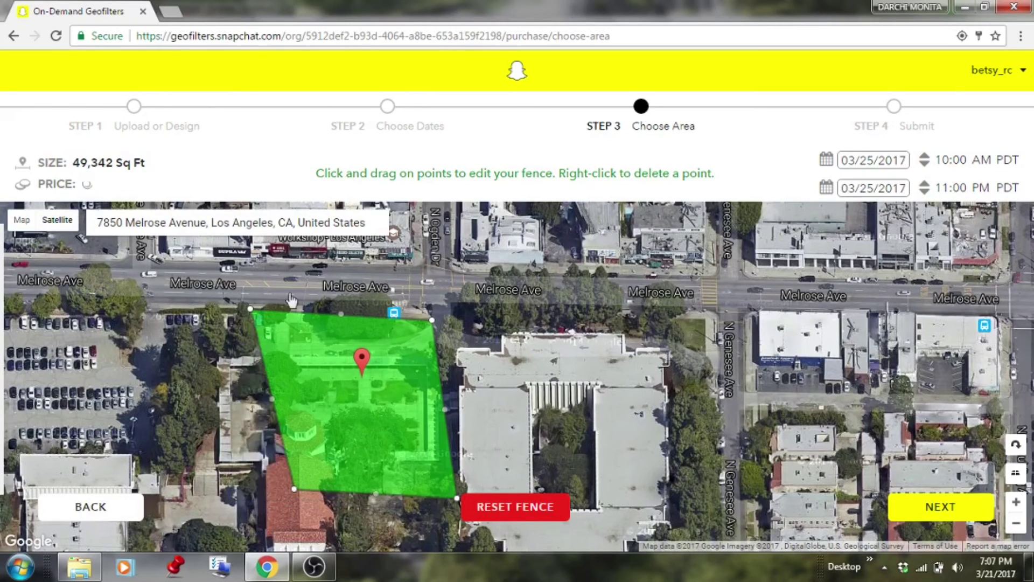
{"action": "left_click_drag", "start_coordinate": [251, 311], "coordinate": [302, 330]}
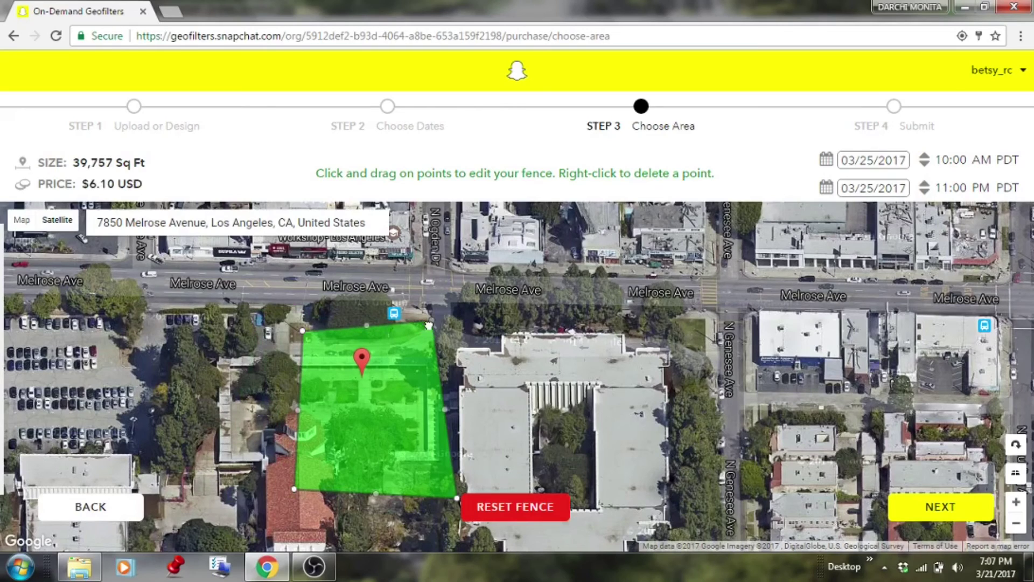
{"action": "left_click_drag", "start_coordinate": [430, 336], "coordinate": [430, 344]}
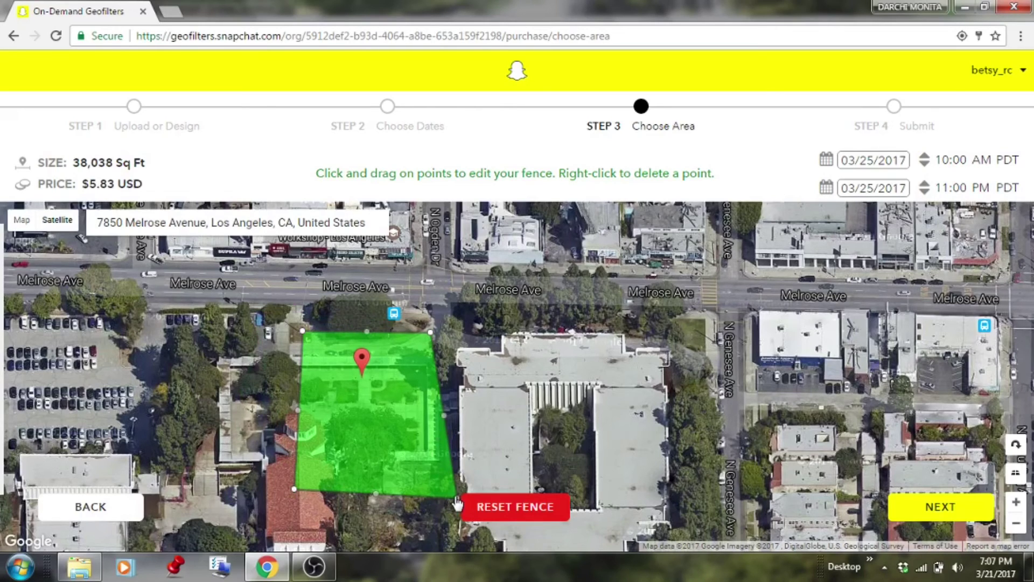
{"action": "left_click_drag", "start_coordinate": [455, 496], "coordinate": [415, 456]}
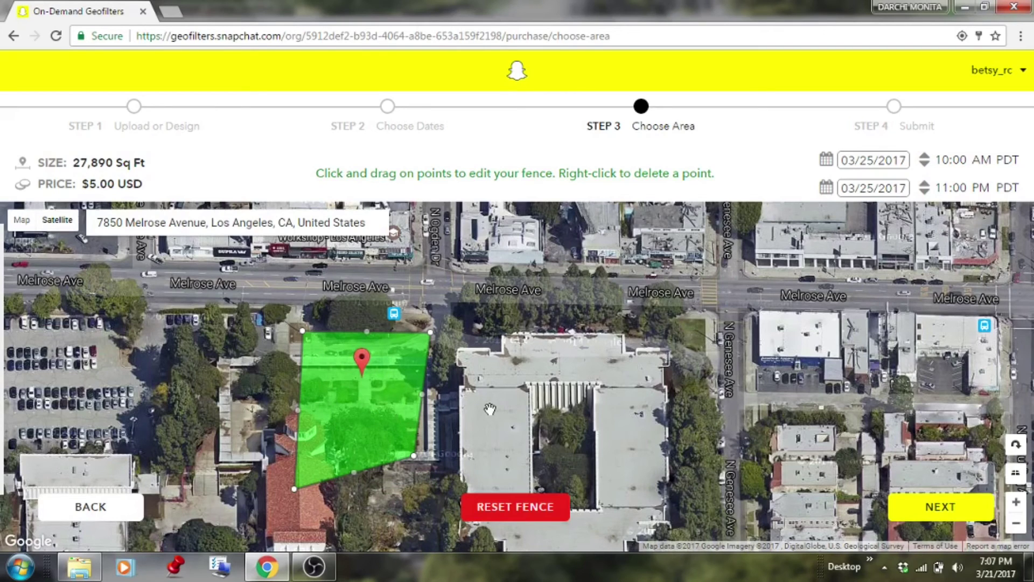
Advance to Step 4 Submit and bring the terms checkbox and SUBMIT button into view
{"action": "left_click", "coordinate": [944, 517]}
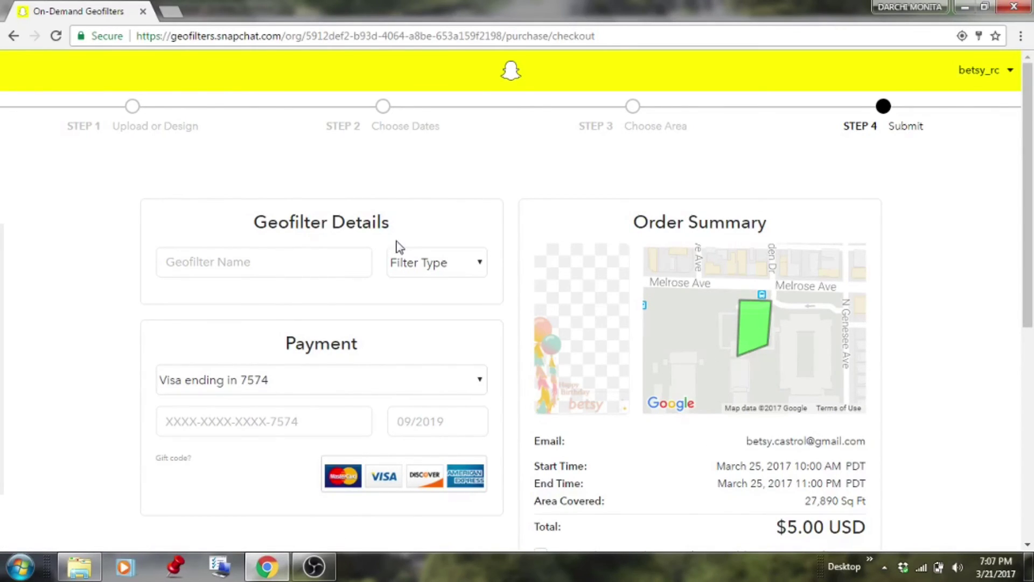
{"action": "scroll", "coordinate": [1025, 172], "scroll_direction": "down", "scroll_amount": 3}
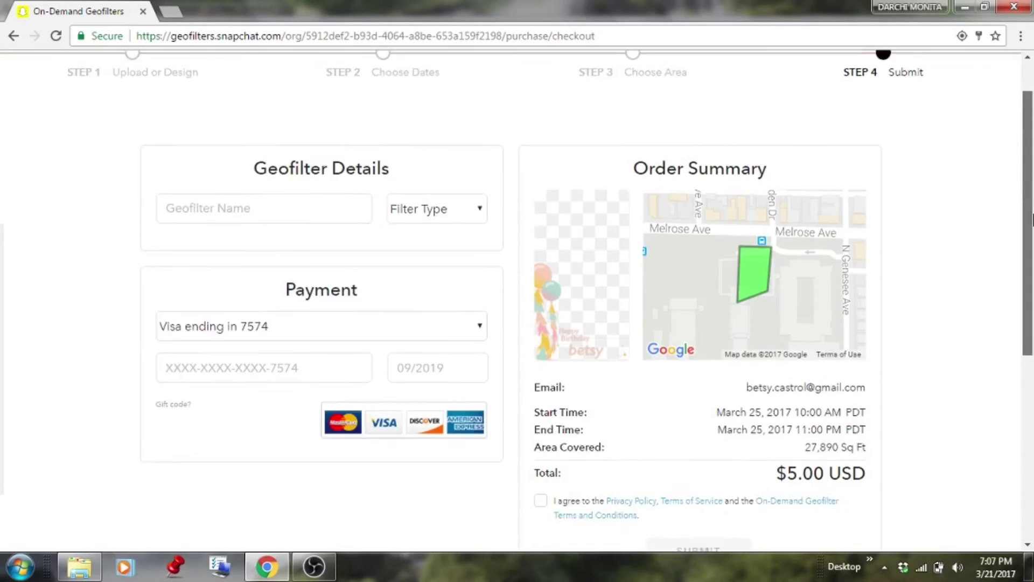